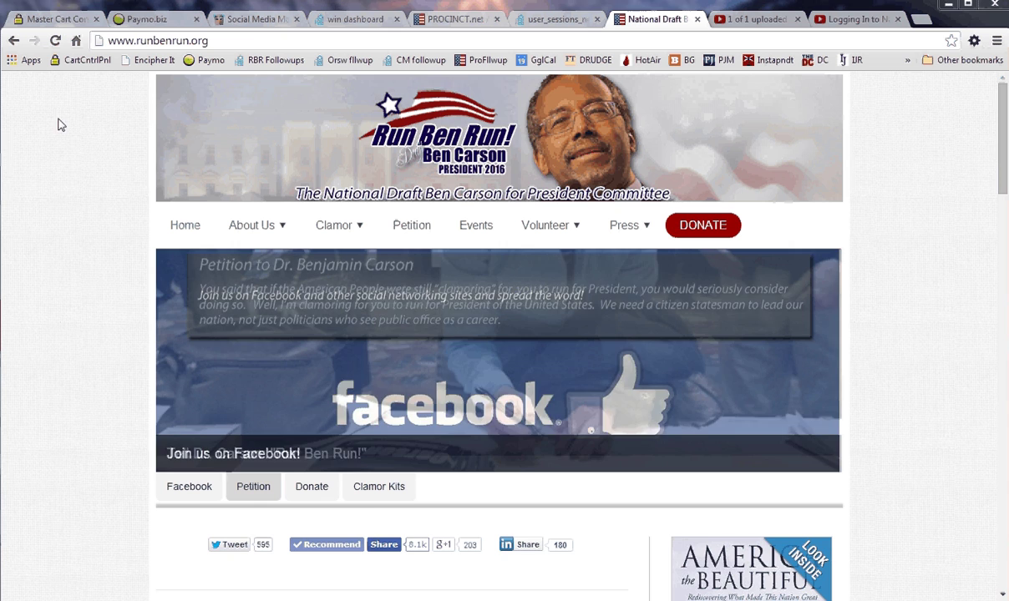
pyautogui.scroll(-3, 63, 121)
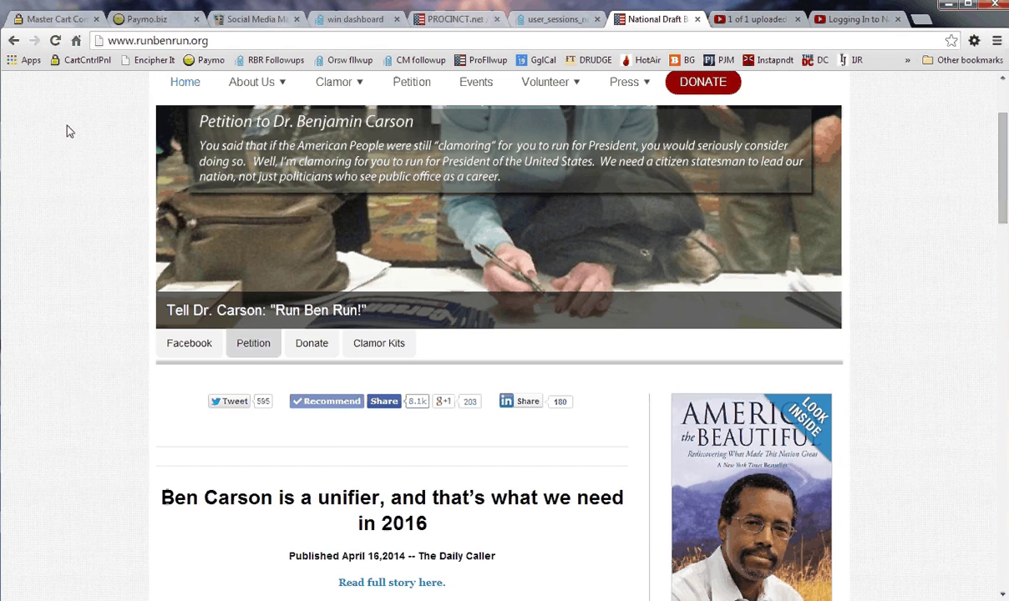
pyautogui.scroll(-3, 67, 127)
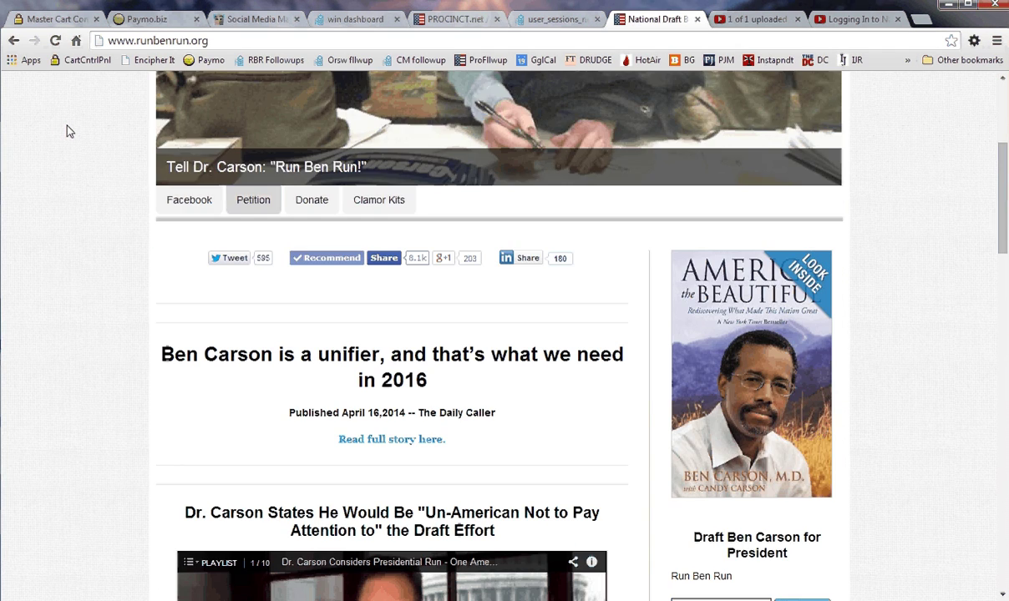
pyautogui.scroll(-3, 67, 127)
pyautogui.scroll(-3, 69, 131)
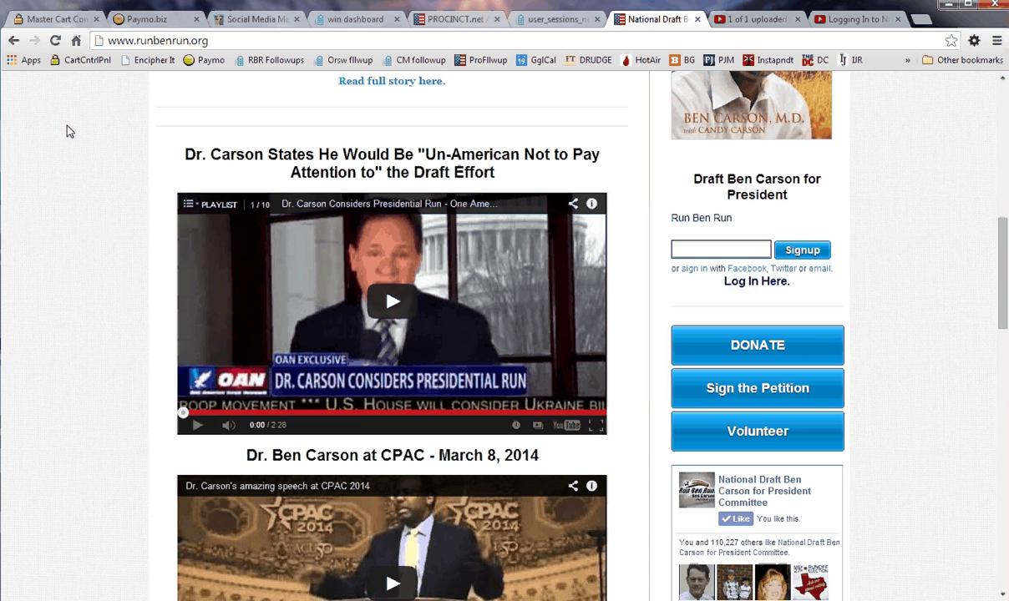
pyautogui.scroll(1, 70, 129)
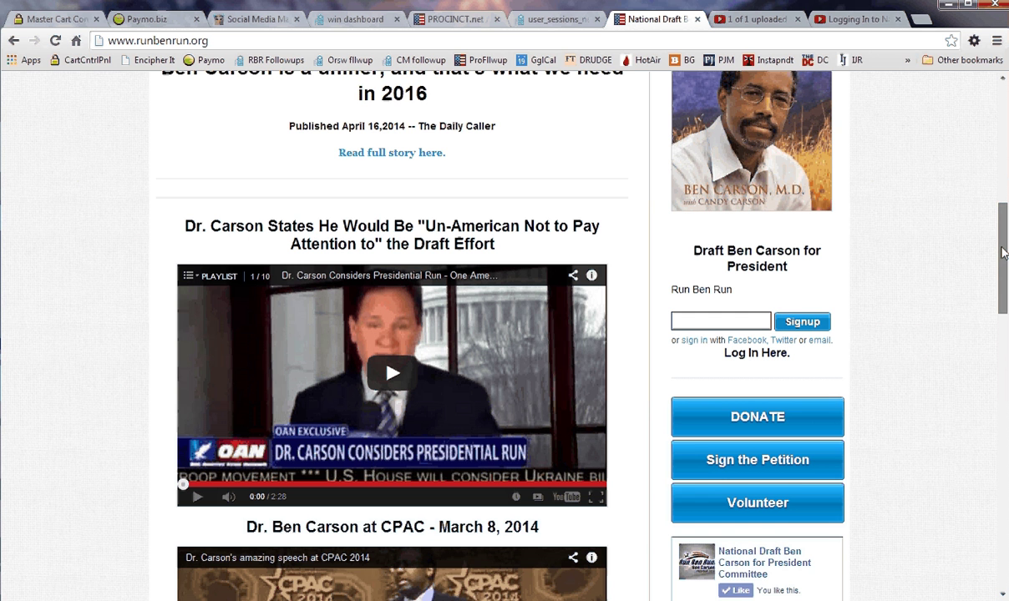
pyautogui.moveTo(1004, 253); pyautogui.dragTo(991, 270)
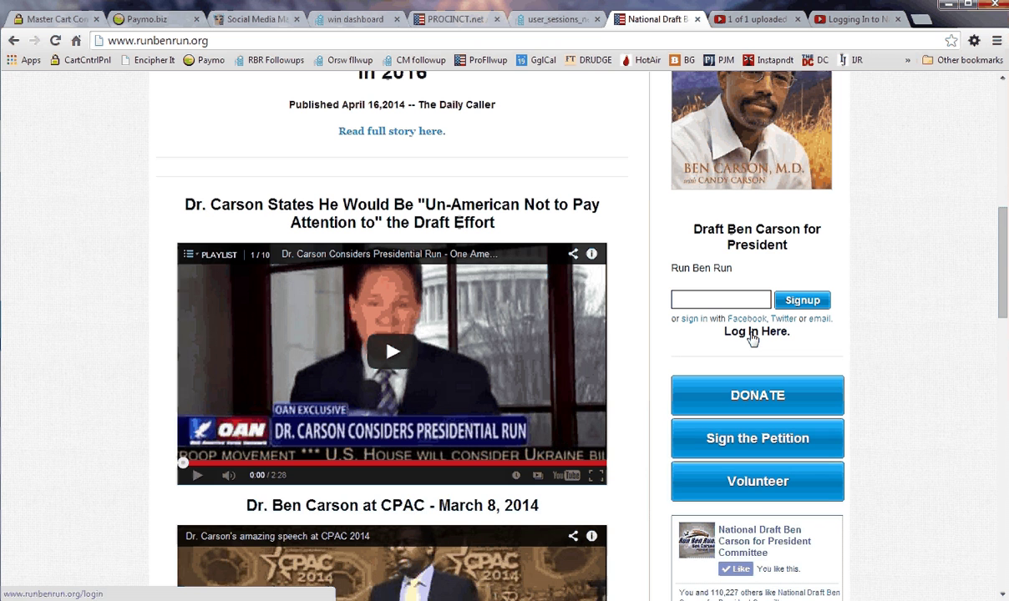
# - Open the sign-in page from Log In Here, try its login and email fields, then open password reset
pyautogui.click(753, 334)
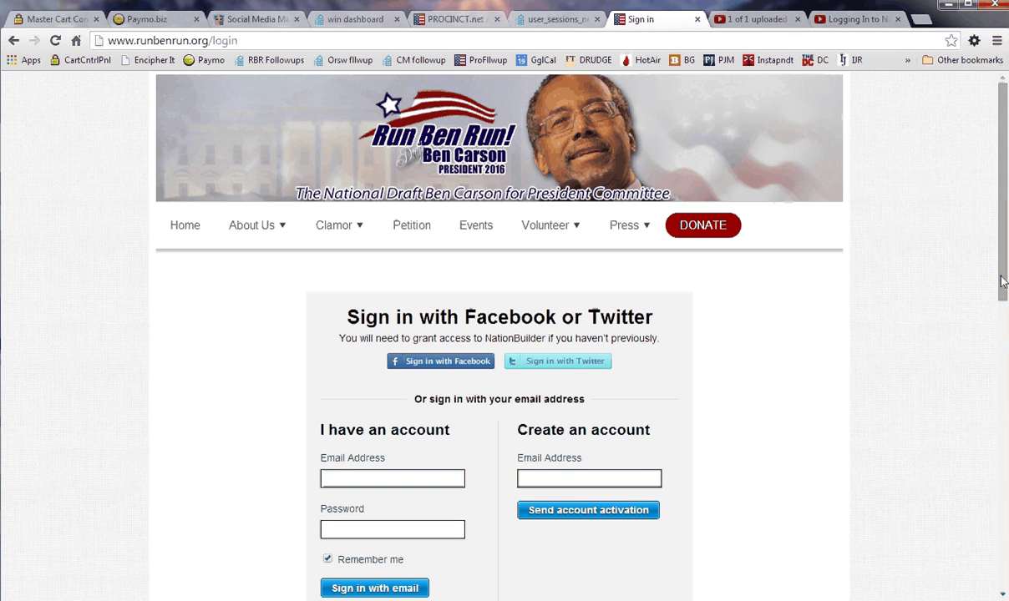
pyautogui.moveTo(1003, 280); pyautogui.dragTo(980, 369)
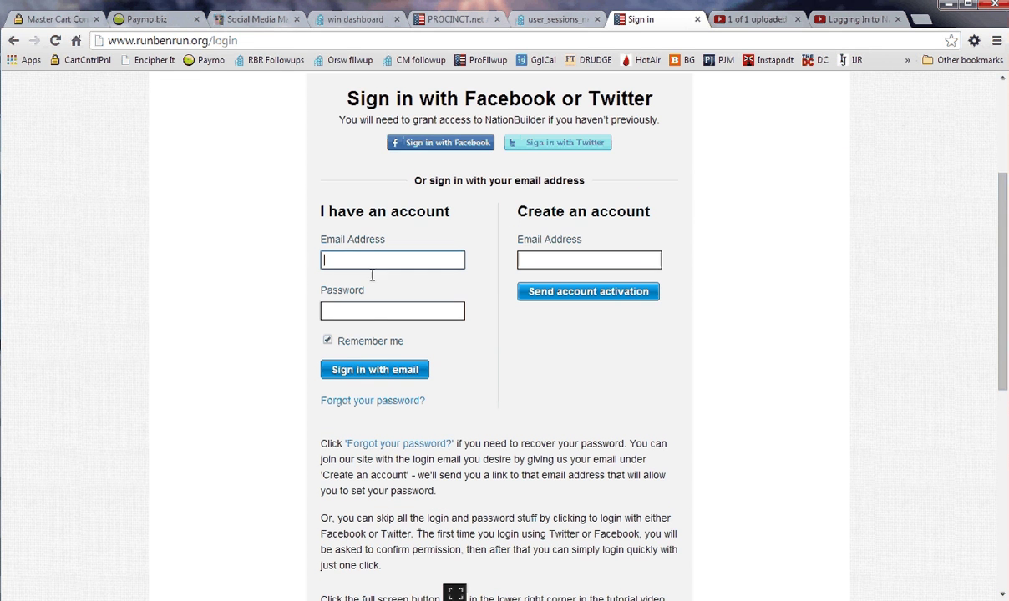
pyautogui.click(372, 309)
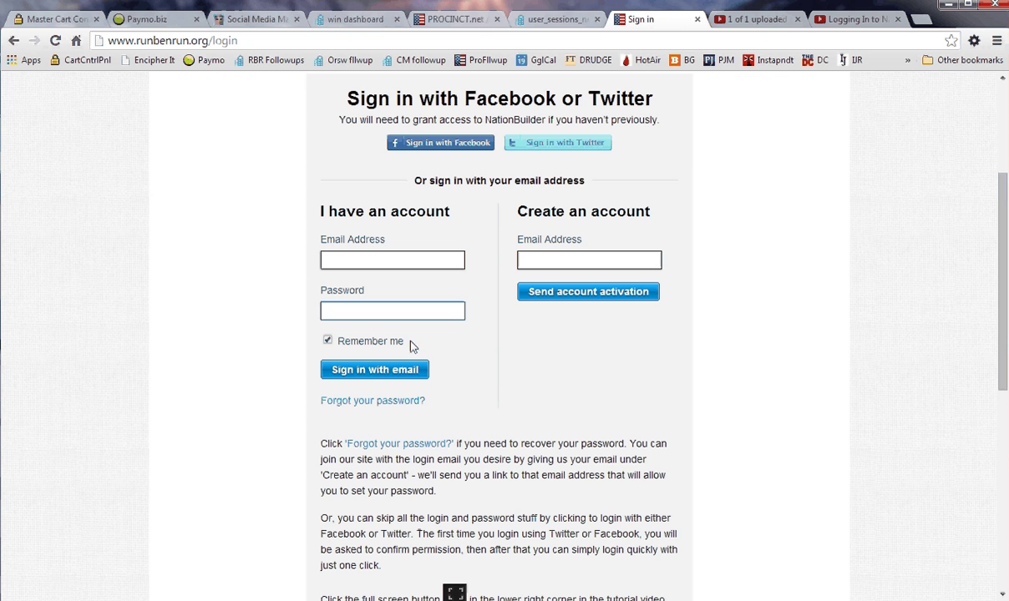
pyautogui.click(533, 261)
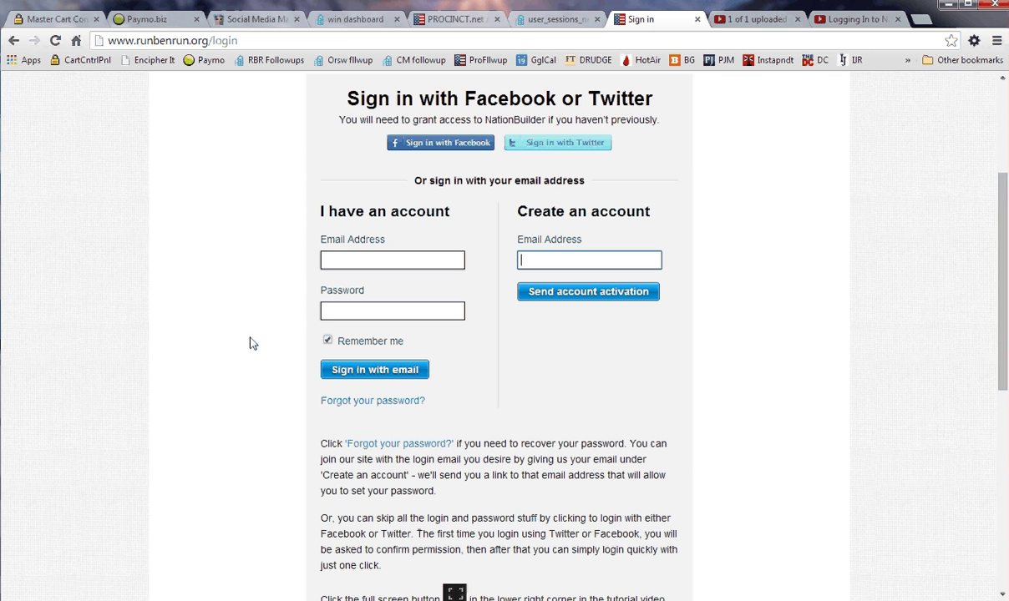
pyautogui.click(365, 404)
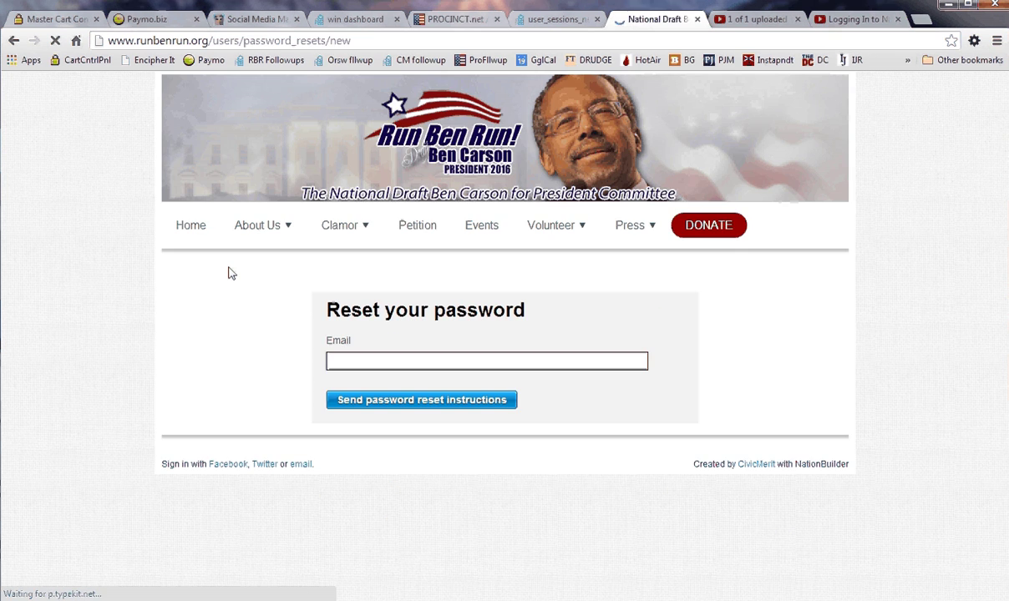
# - Request password reset instructions for the user's email address
pyautogui.click(339, 363)
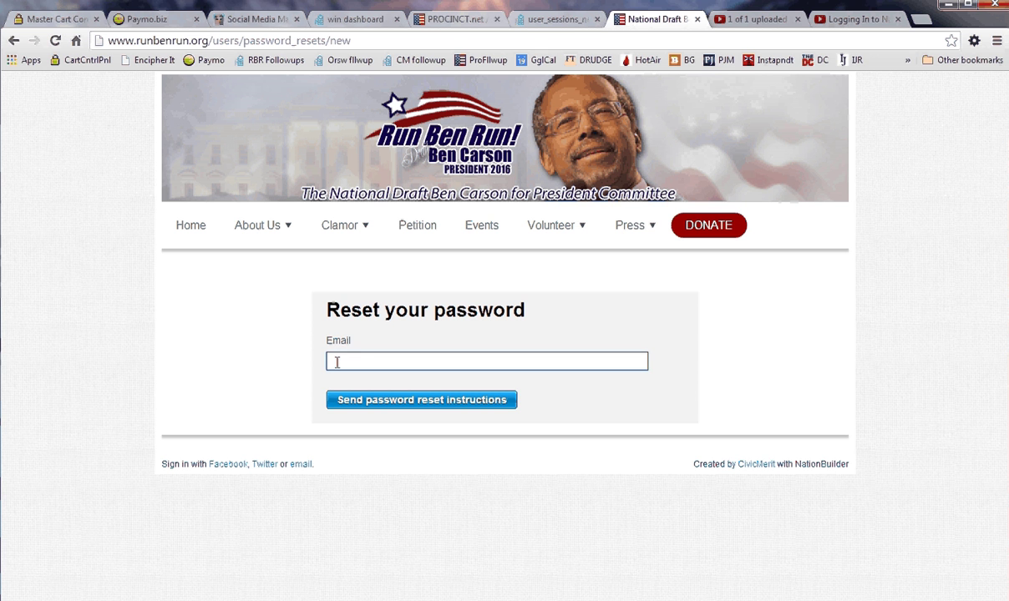
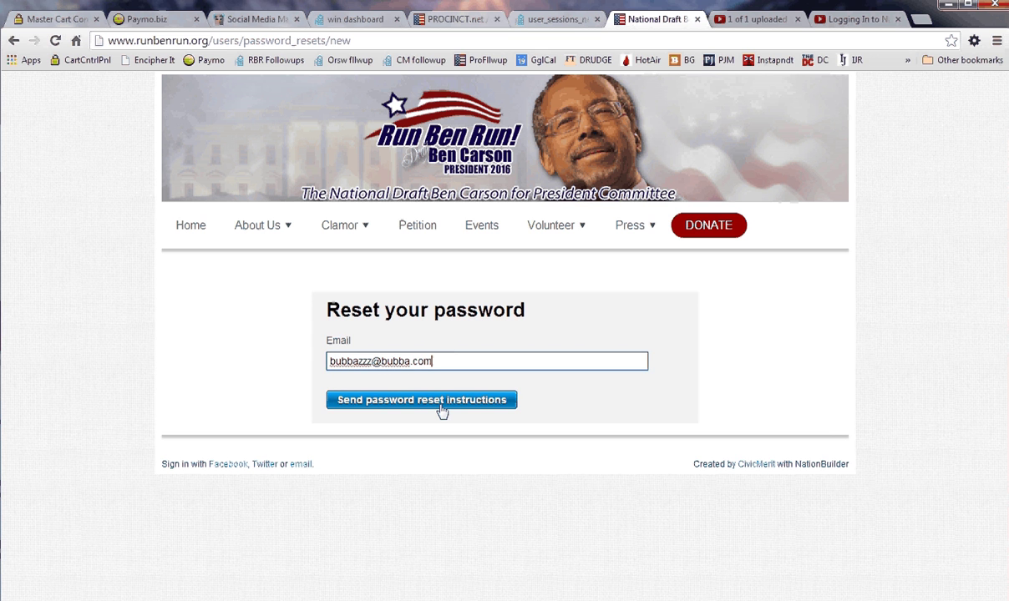
pyautogui.moveTo(444, 360); pyautogui.dragTo(270, 360)
pyautogui.hotkey('ctrl', 'c')
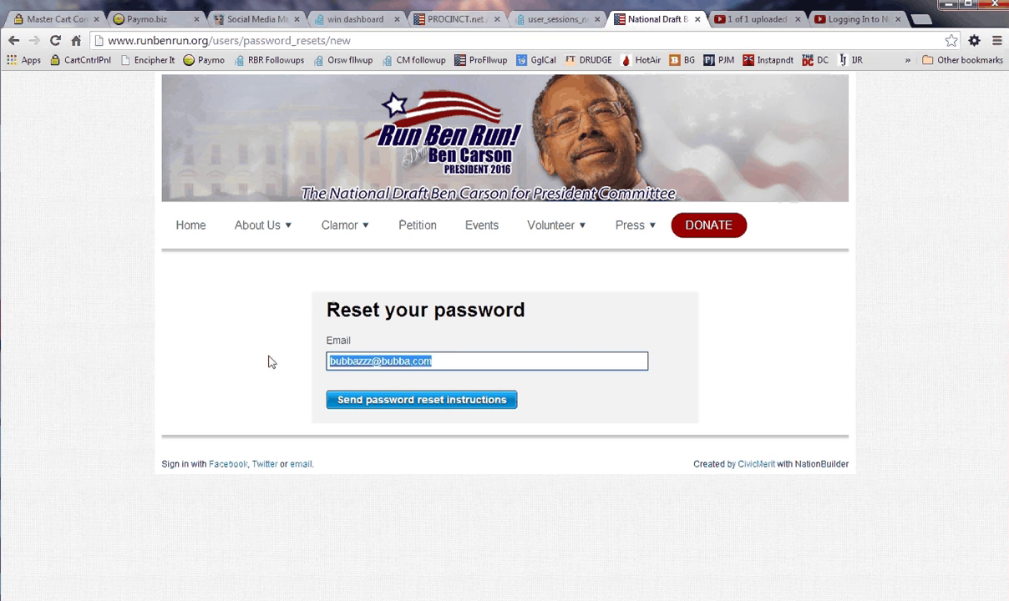
pyautogui.click(372, 401)
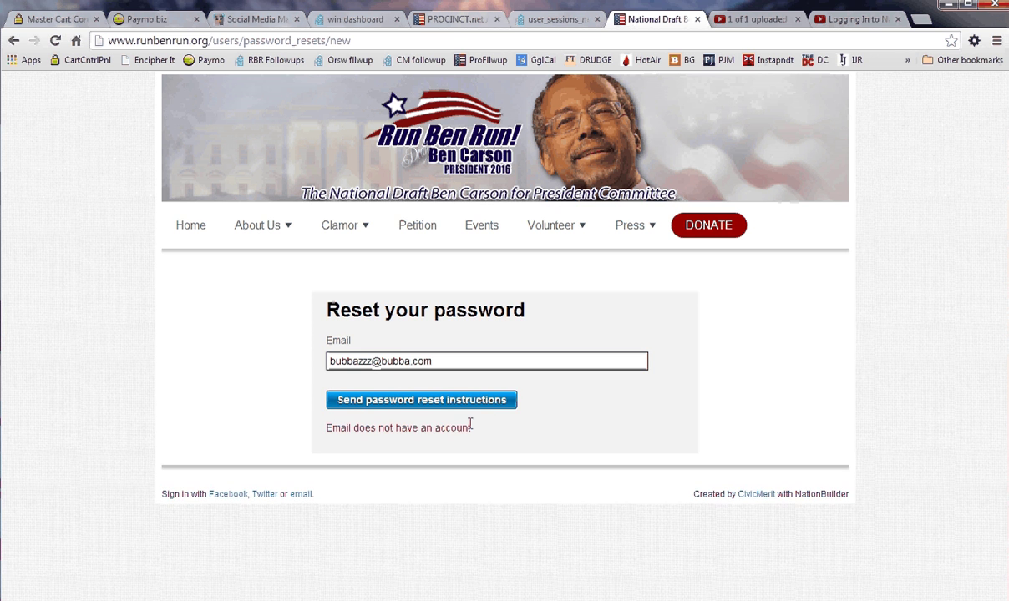
# - Note the 'Email does not have an account' error and go back to the sign-in page
pyautogui.moveTo(470, 424); pyautogui.dragTo(247, 410)
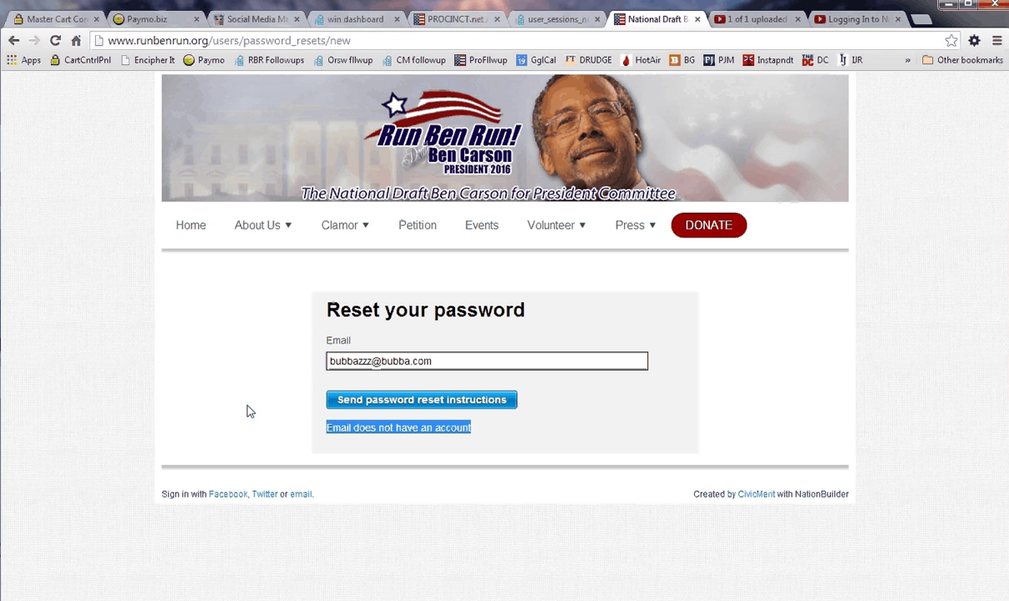
pyautogui.click(13, 40)
pyautogui.click(542, 260)
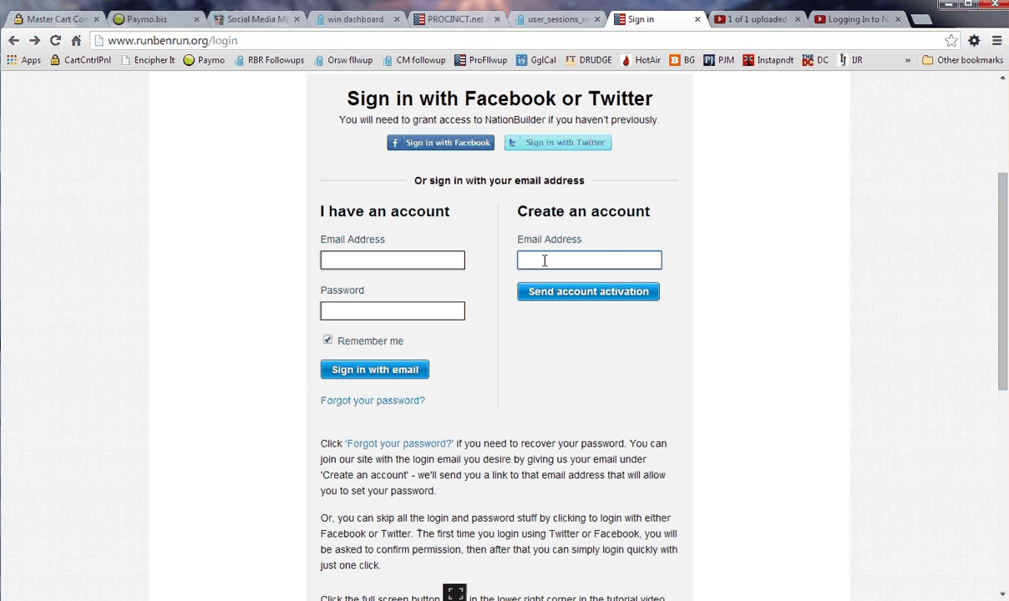
# - Paste the email address into the Create an account field and send account activation
pyautogui.hotkey('ctrl', 'v')
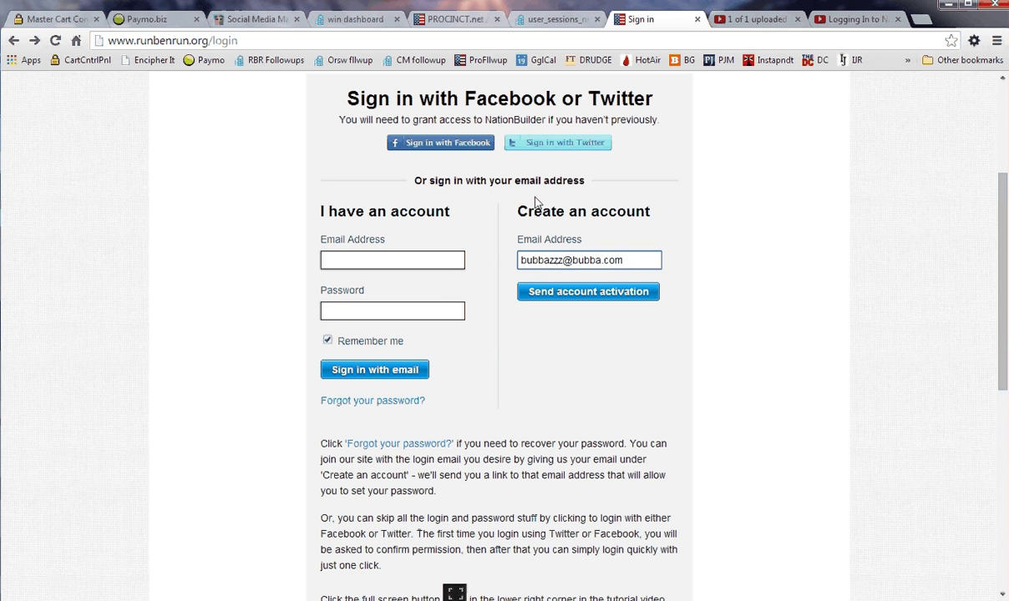
pyautogui.click(565, 299)
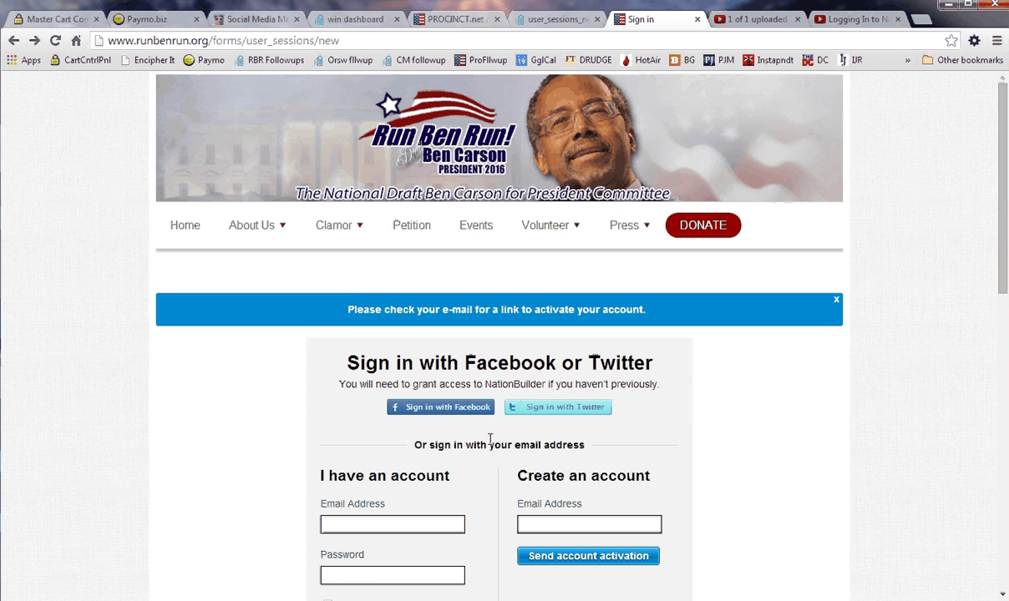
pyautogui.scroll(-2, 490, 440)
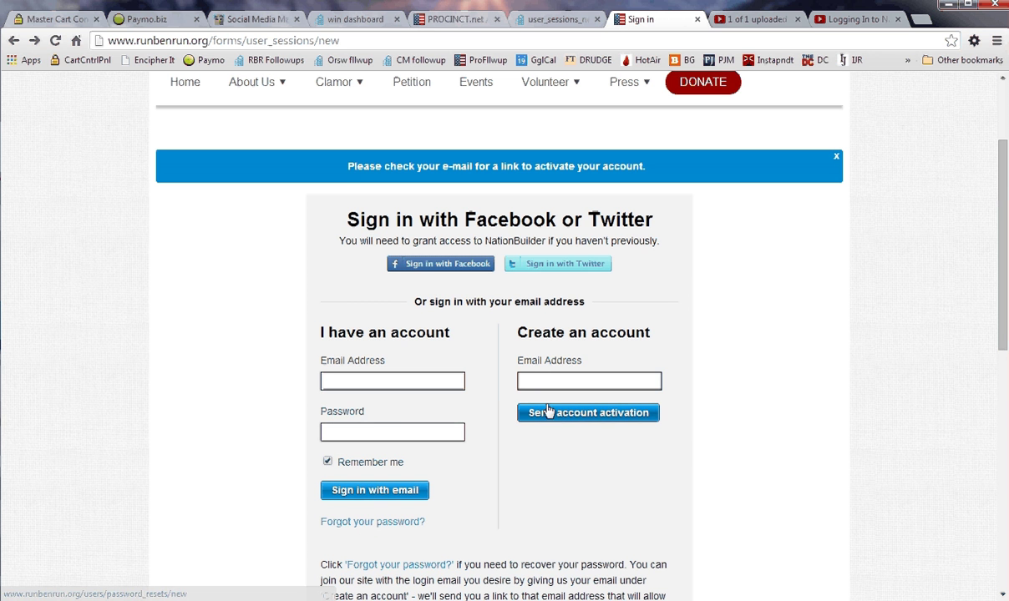
pyautogui.click(537, 379)
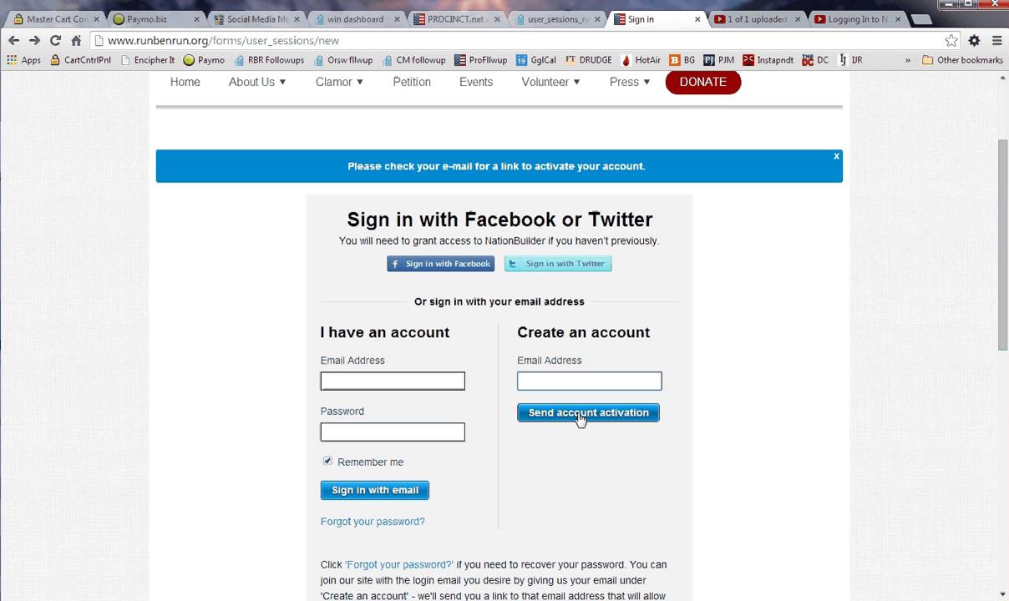
pyautogui.click(347, 379)
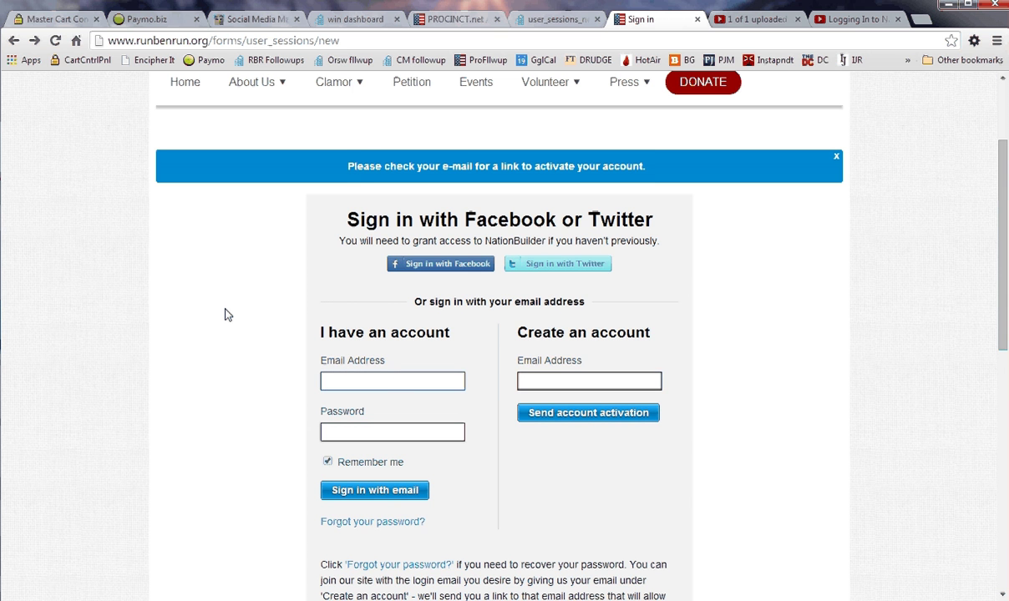
pyautogui.scroll(-1, 224, 315)
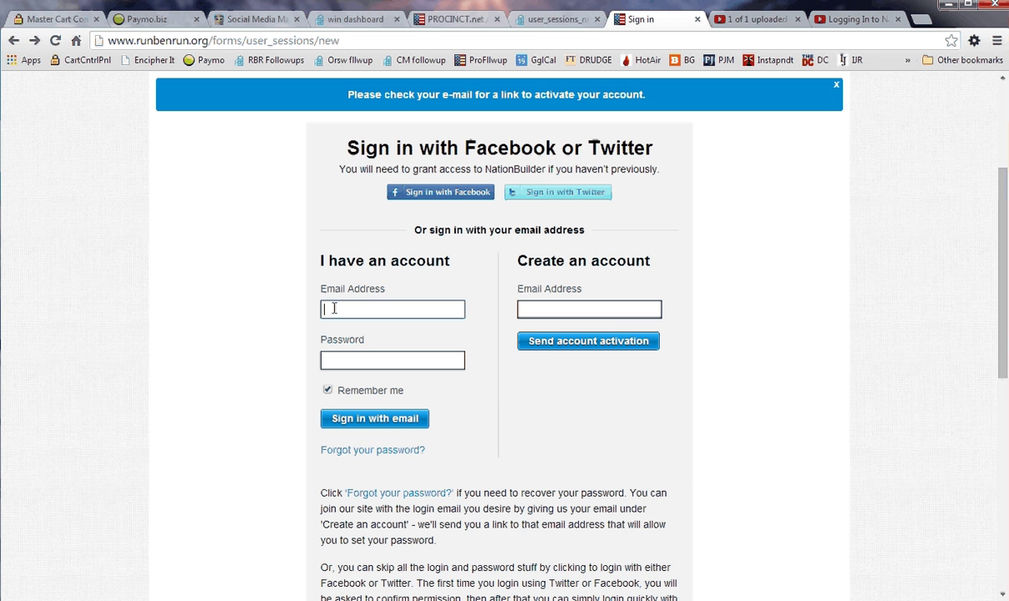
pyautogui.click(343, 359)
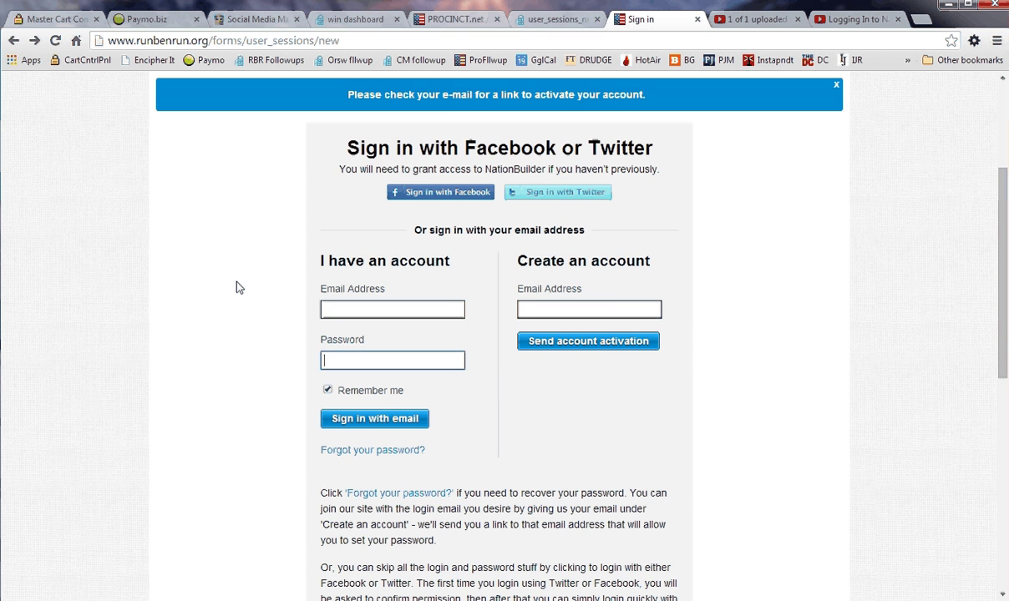
pyautogui.scroll(3, 222, 265)
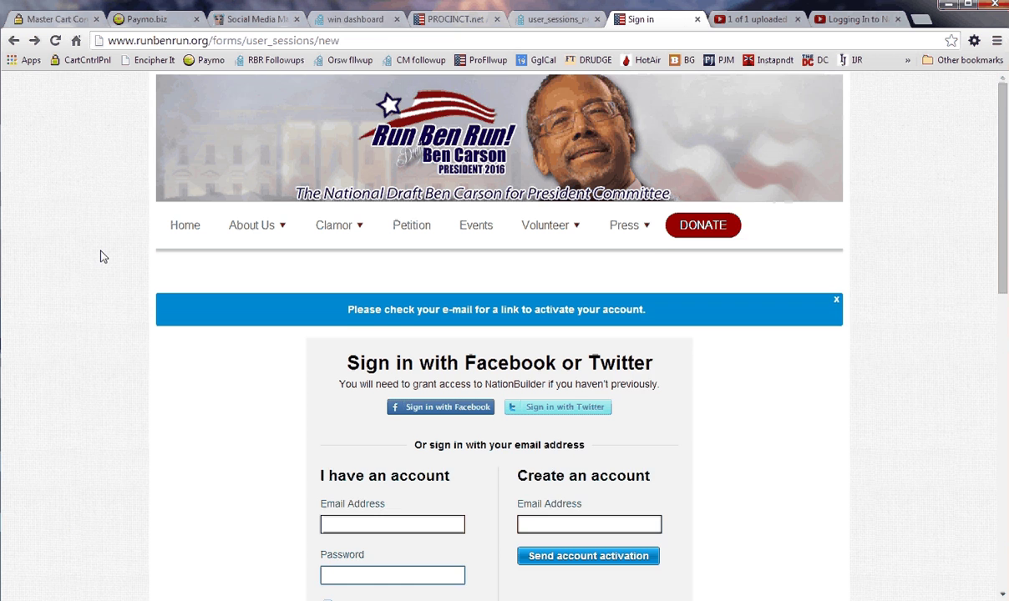
pyautogui.scroll(-1, 100, 256)
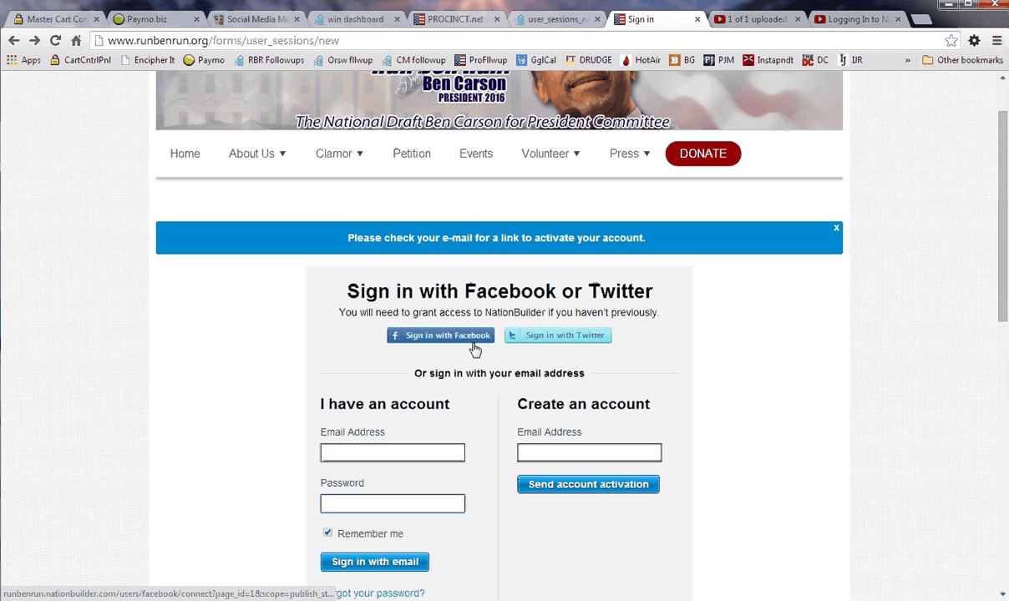
# - Sign in with Facebook and scroll the home page to view the profile in the sidebar
pyautogui.click(425, 338)
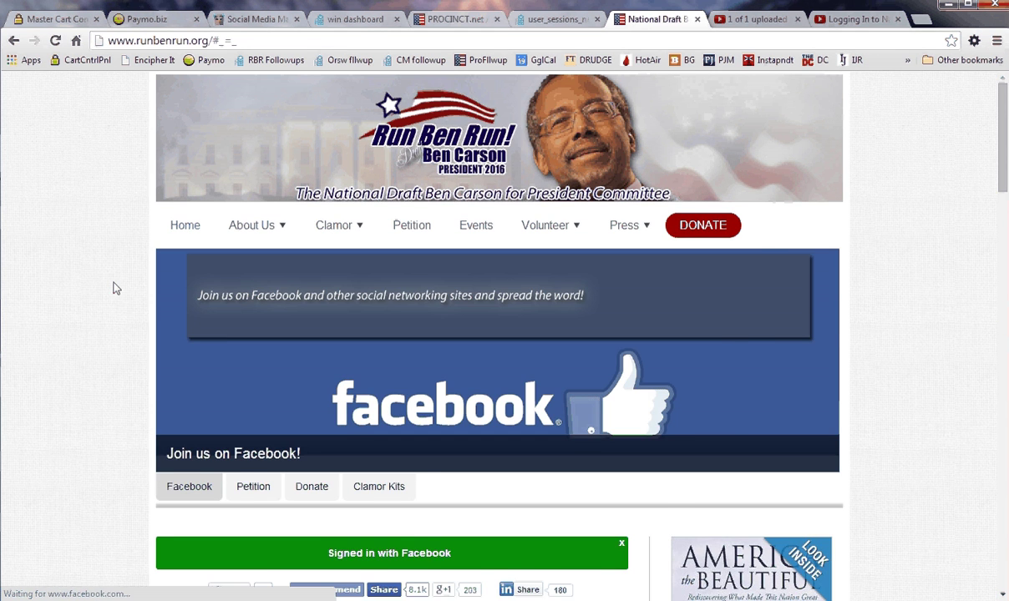
pyautogui.scroll(-3, 116, 288)
pyautogui.scroll(-2, 116, 288)
pyautogui.scroll(-2, 116, 288)
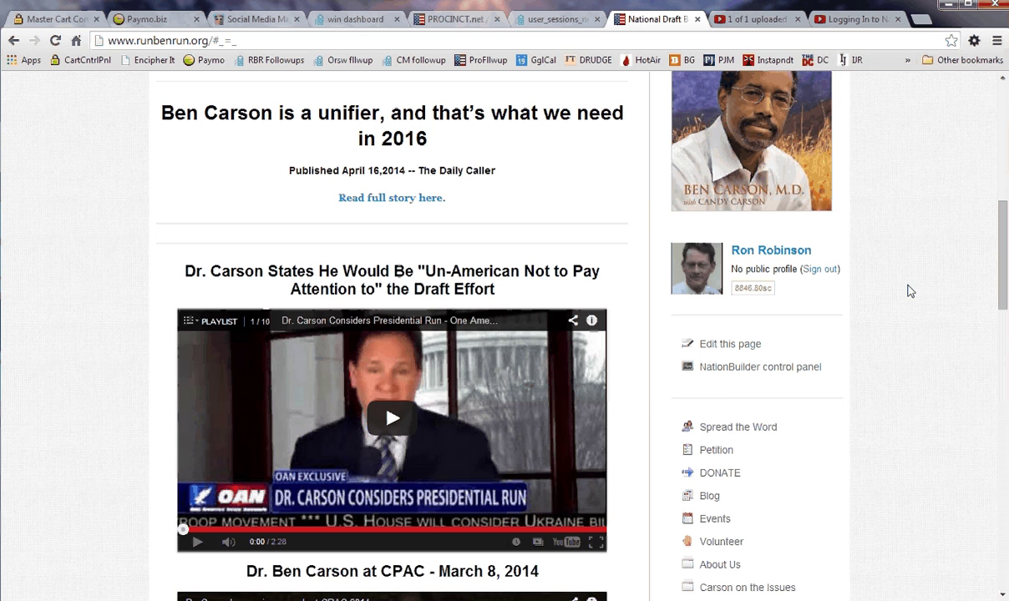
pyautogui.scroll(-3, 907, 289)
pyautogui.scroll(4, 908, 290)
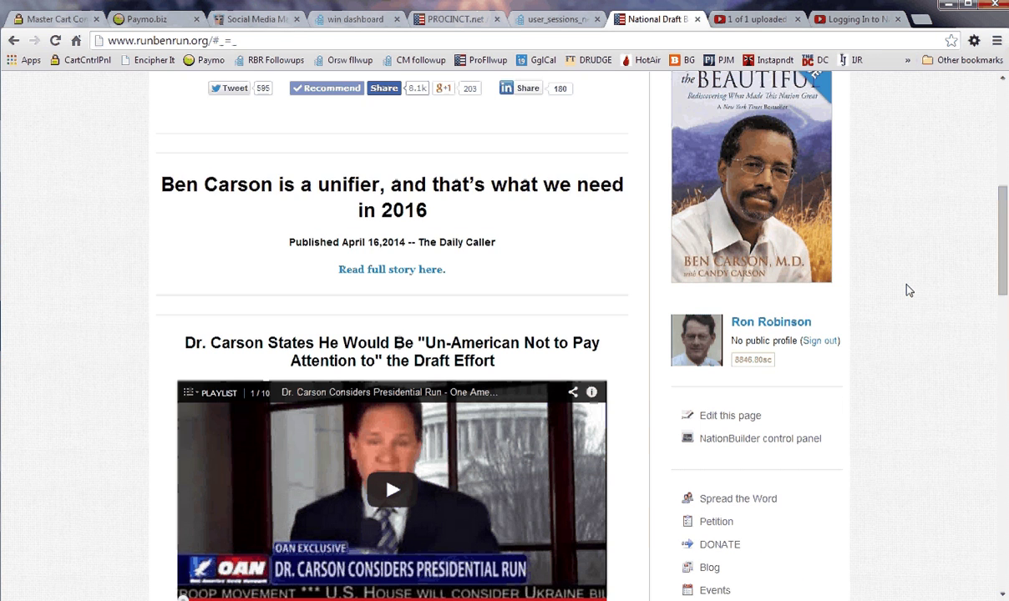
pyautogui.scroll(-2, 909, 289)
pyautogui.scroll(1, 910, 288)
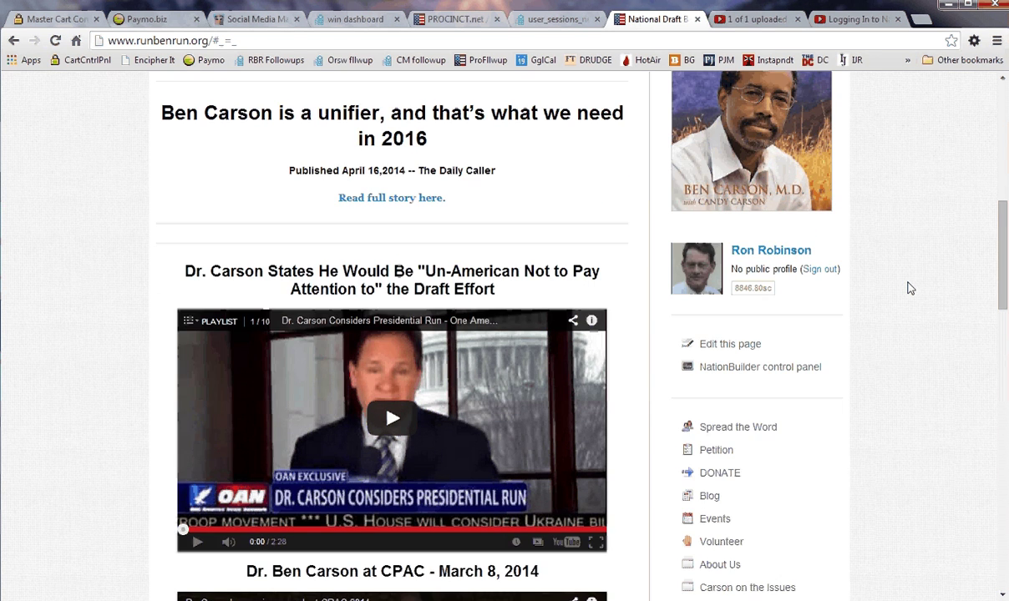
pyautogui.scroll(3, 910, 288)
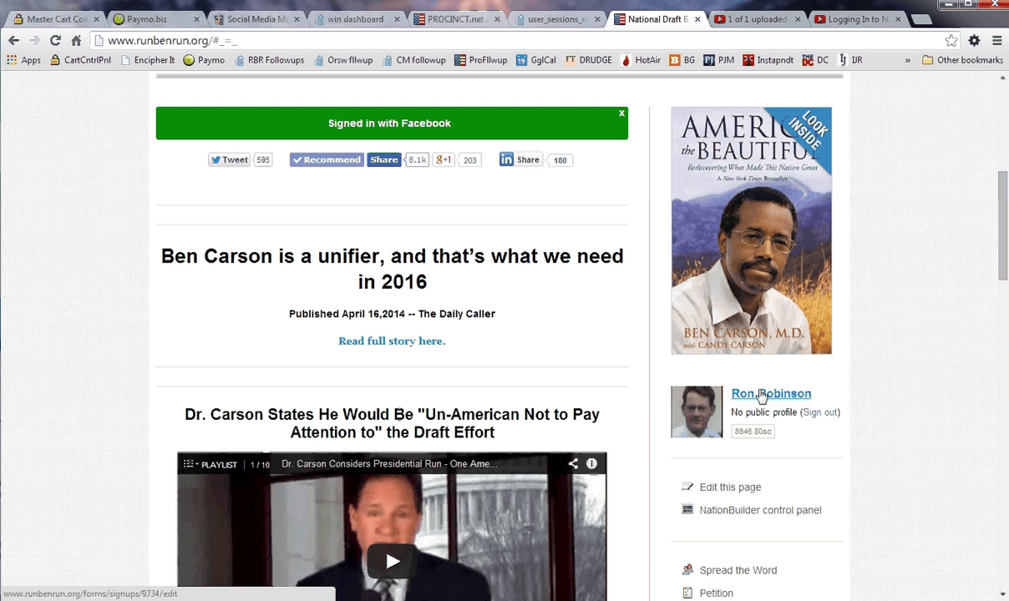
pyautogui.scroll(-3, 930, 331)
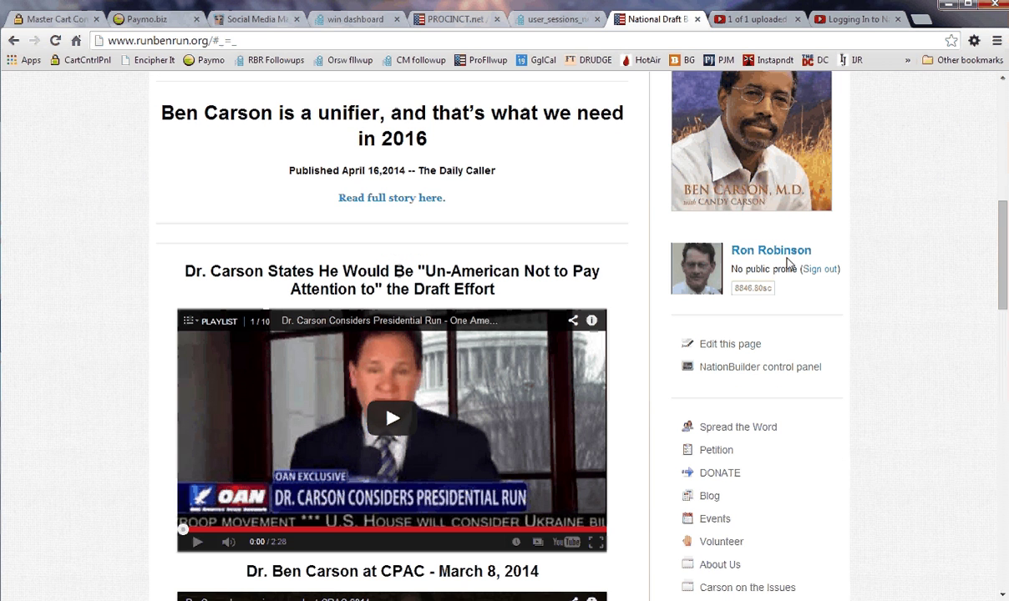